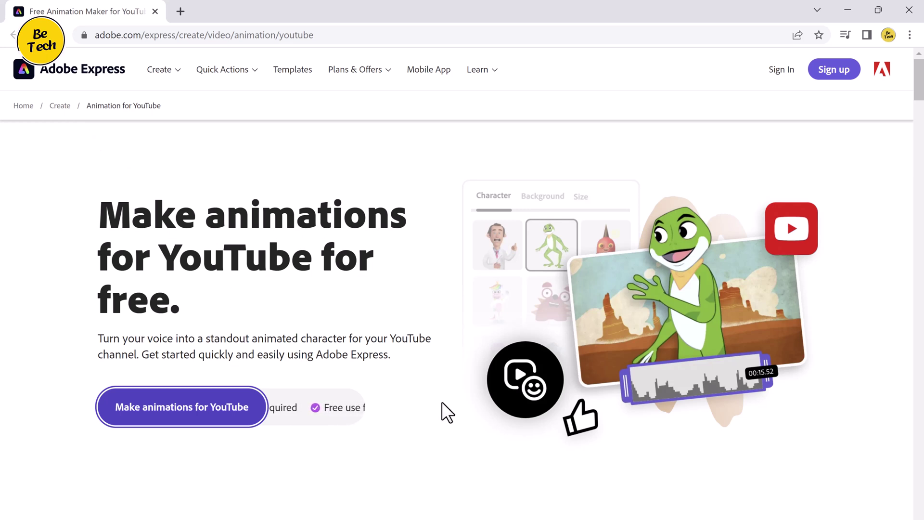
# Scroll through the Adobe Express landing page to find 'Make animations for YouTube'.
pyautogui.scroll(-3, 441, 401)
pyautogui.scroll(-5, 435, 398)
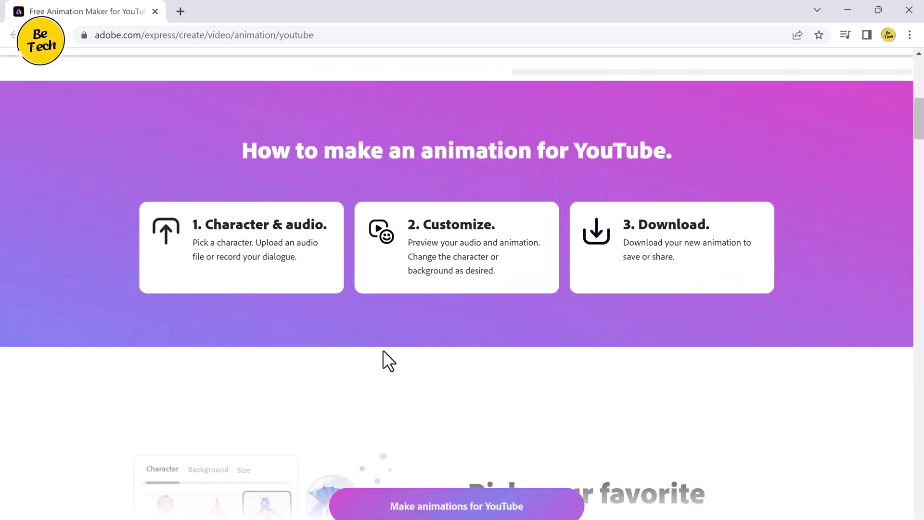
pyautogui.scroll(-4, 594, 311)
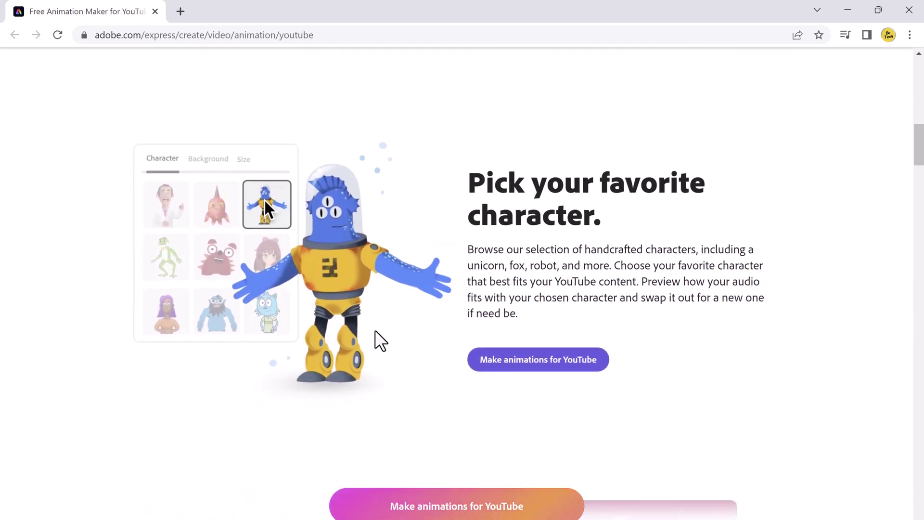
pyautogui.scroll(-6, 371, 332)
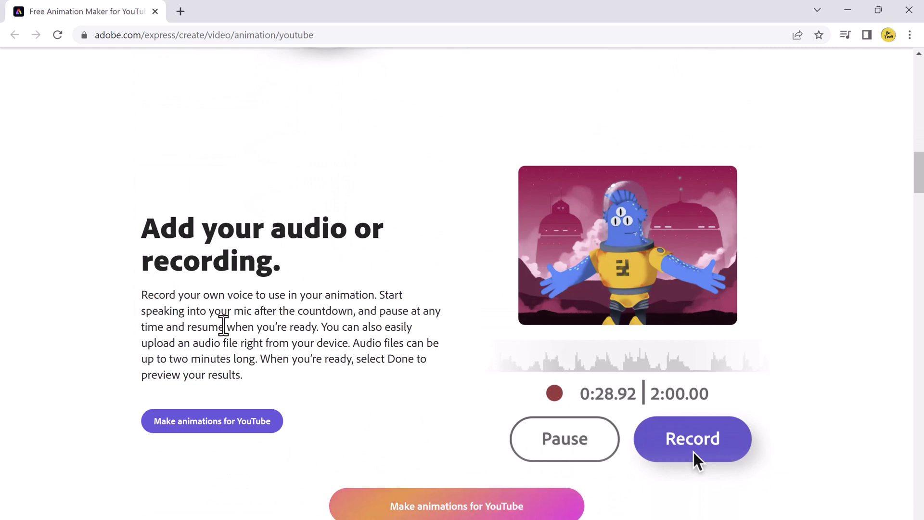
pyautogui.scroll(-10, 223, 325)
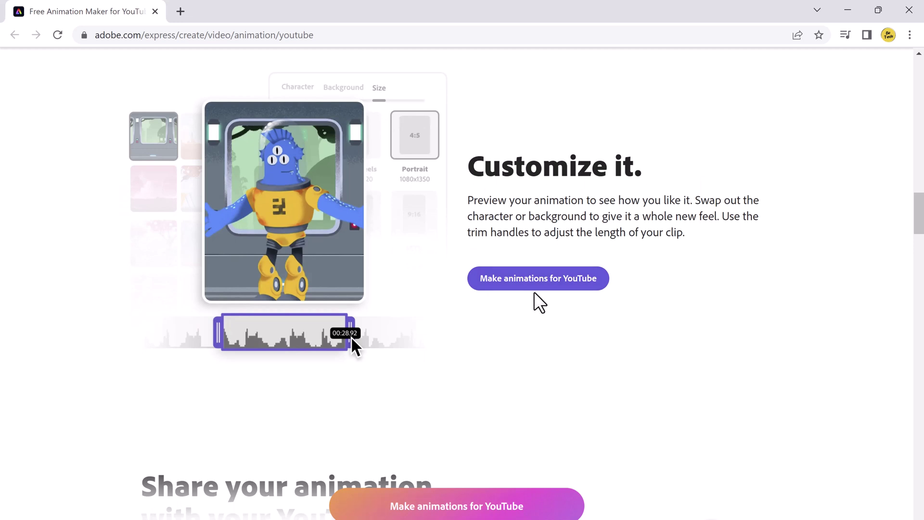
pyautogui.scroll(-3, 503, 344)
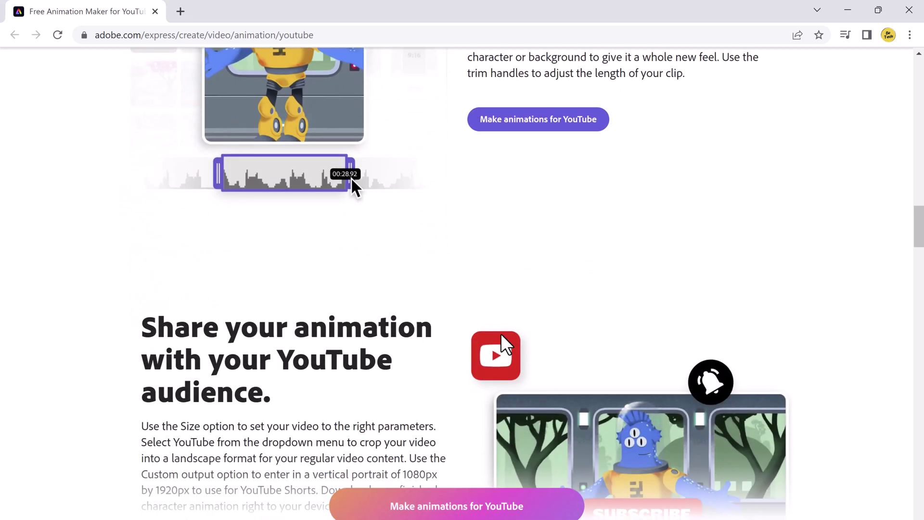
pyautogui.scroll(-2, 502, 343)
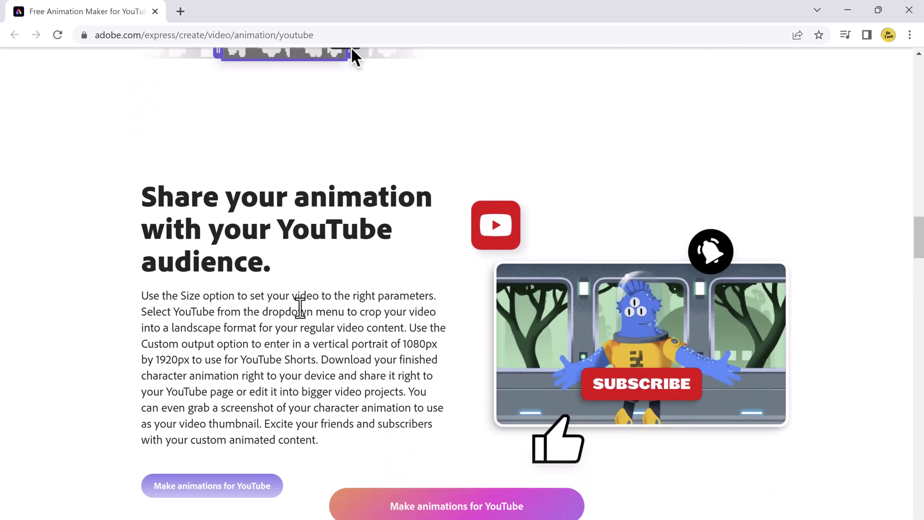
pyautogui.scroll(-2, 299, 308)
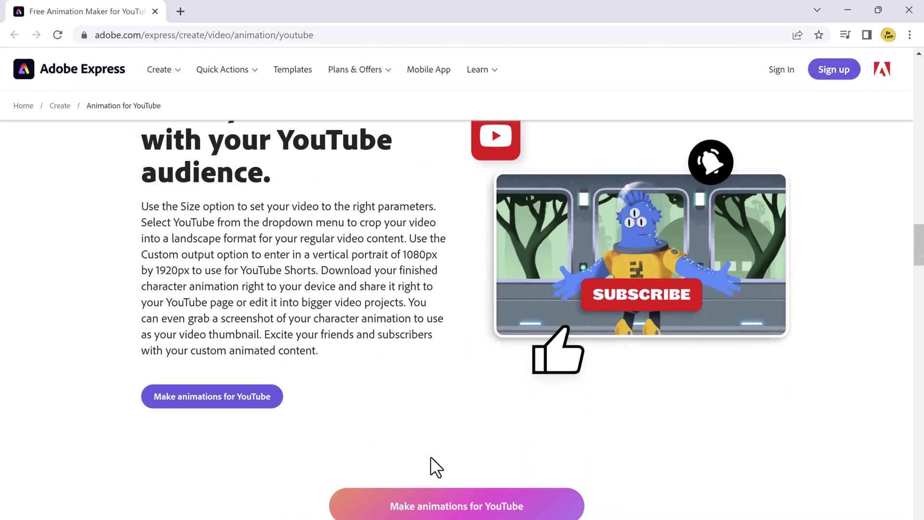
pyautogui.scroll(10, 368, 412)
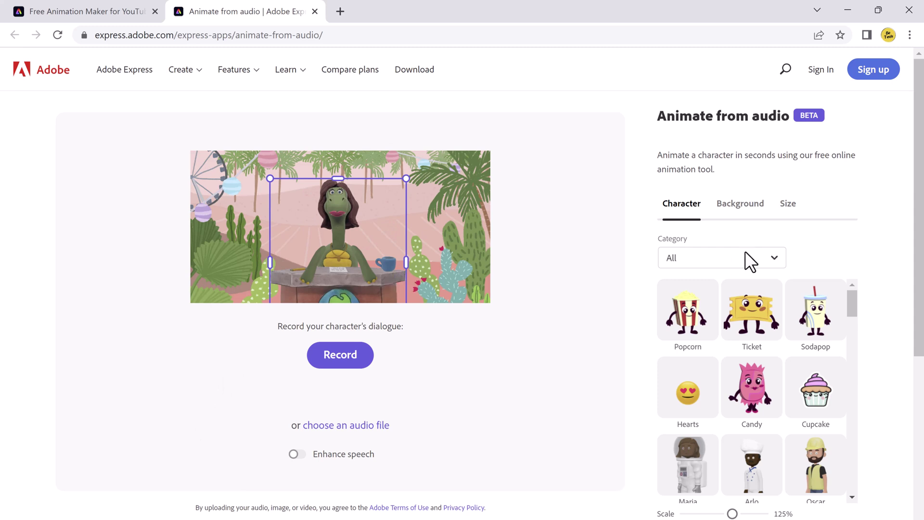
# Filter the character list to the Humans category and browse it.
pyautogui.scroll(-2, 793, 345)
pyautogui.scroll(-8, 793, 347)
pyautogui.scroll(-10, 791, 350)
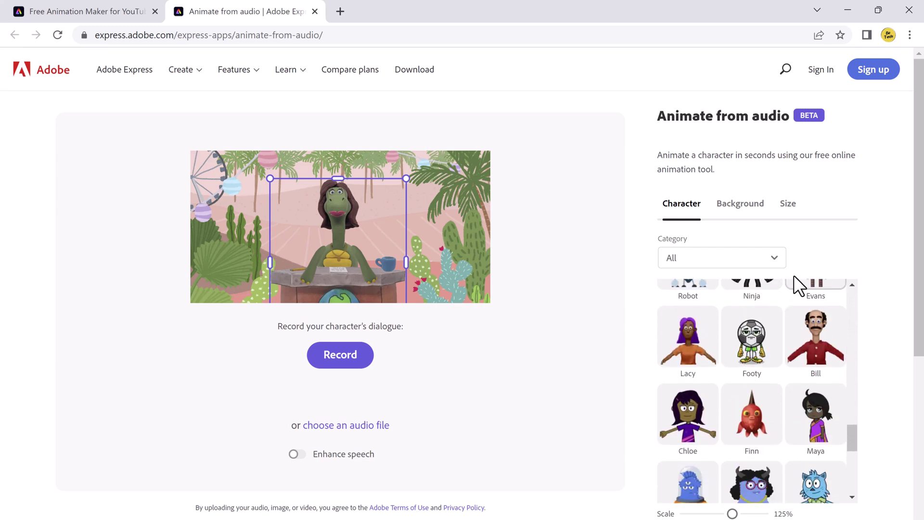
pyautogui.click(769, 257)
pyautogui.click(724, 307)
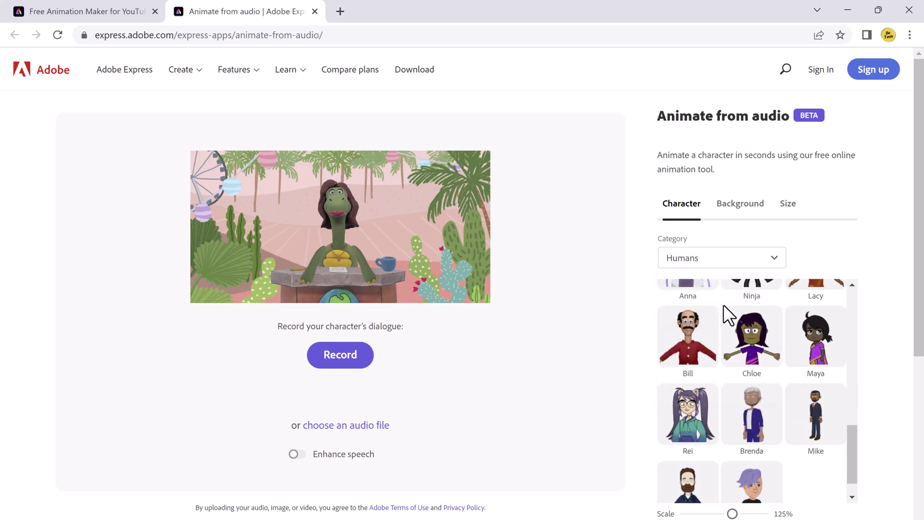
pyautogui.scroll(3, 768, 349)
pyautogui.scroll(8, 769, 349)
# Switch the character category to Creatures and browse those characters.
pyautogui.scroll(-2, 767, 341)
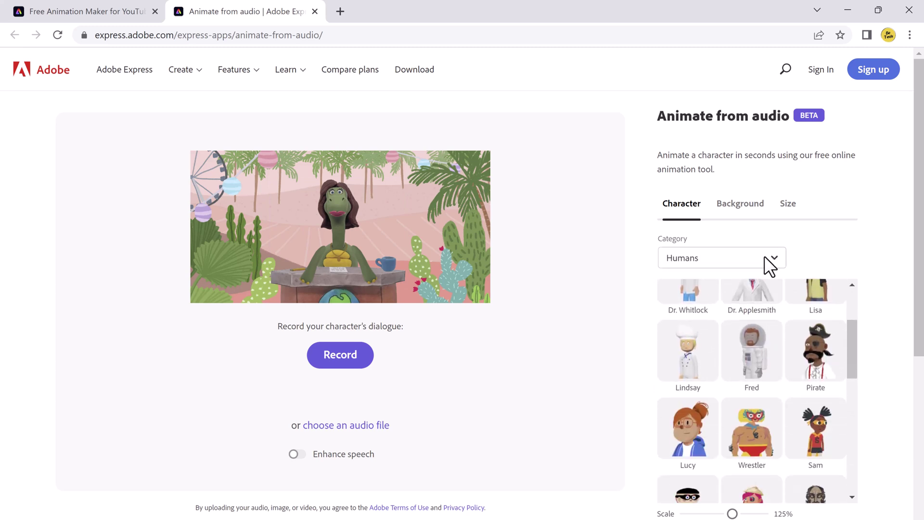
pyautogui.click(769, 260)
pyautogui.click(738, 337)
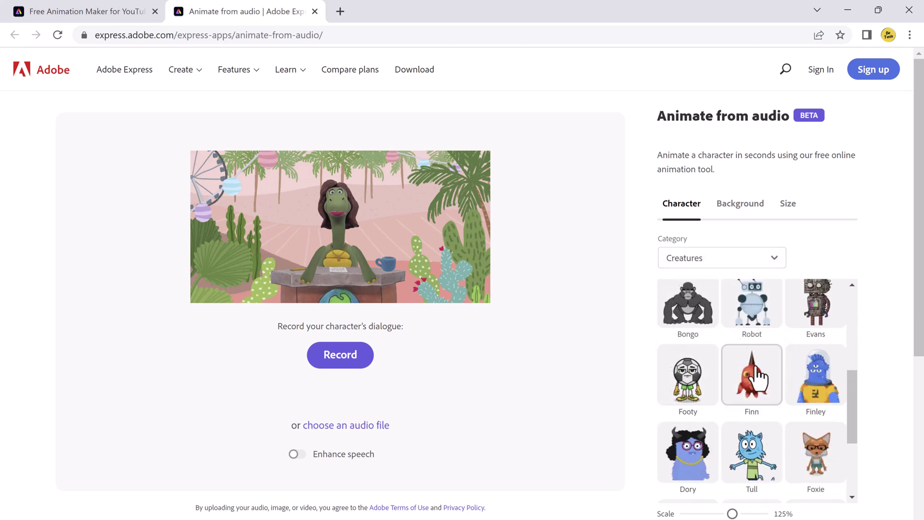
pyautogui.scroll(-3, 751, 385)
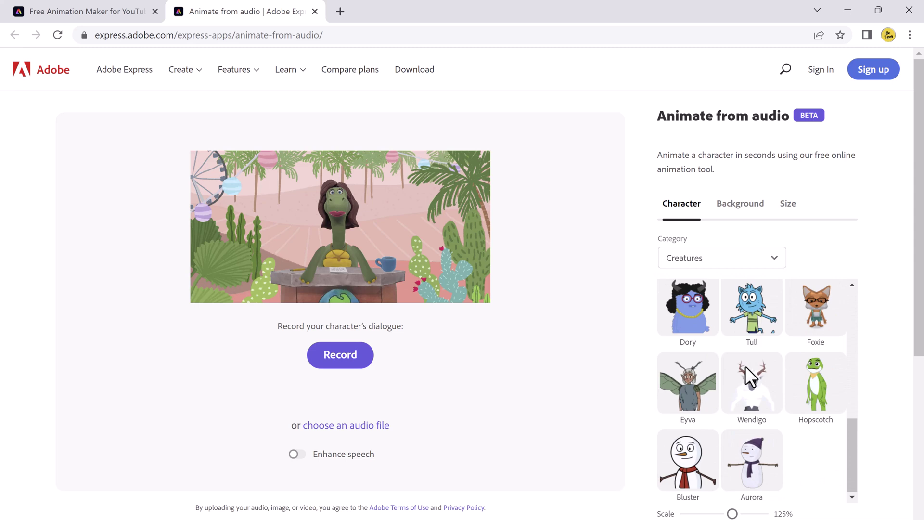
pyautogui.click(744, 262)
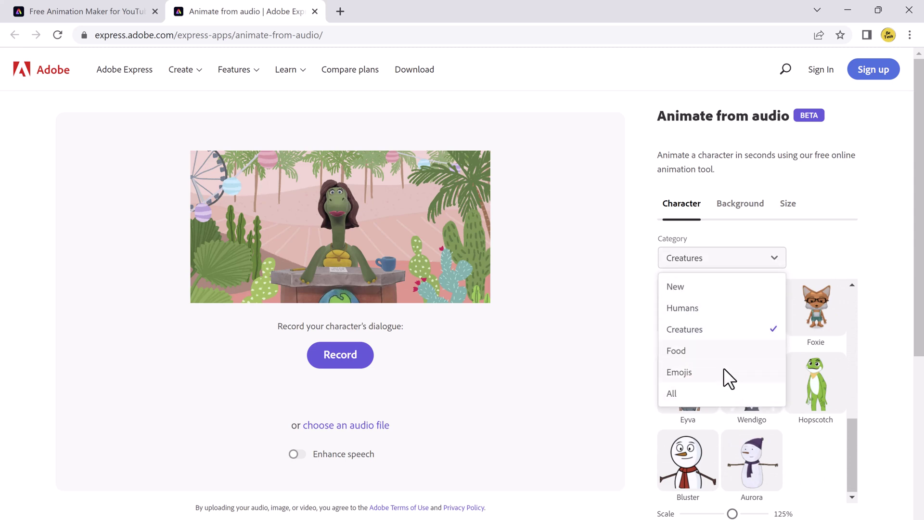
# Return to Humans, then try the Frontier, Playground, Club House and Beach backgrounds.
pyautogui.click(715, 307)
pyautogui.click(734, 206)
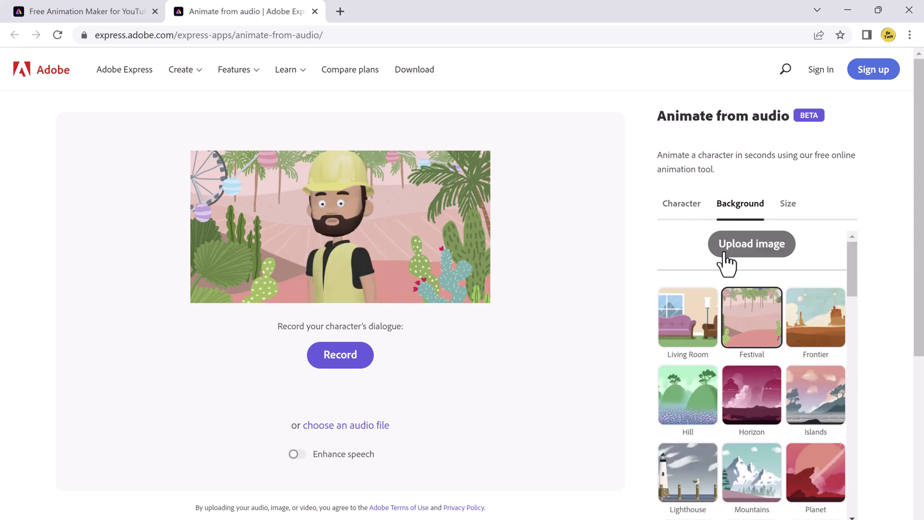
pyautogui.click(824, 336)
pyautogui.scroll(-4, 813, 351)
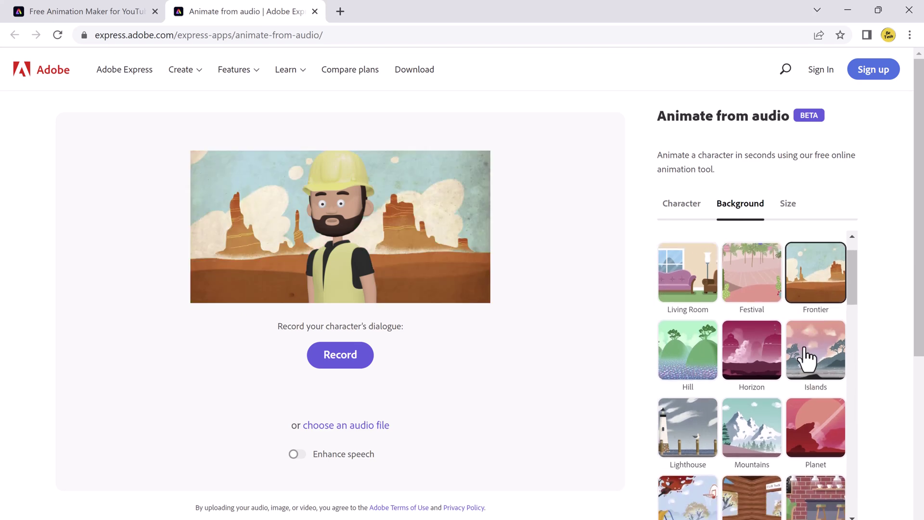
pyautogui.click(716, 385)
pyautogui.click(757, 391)
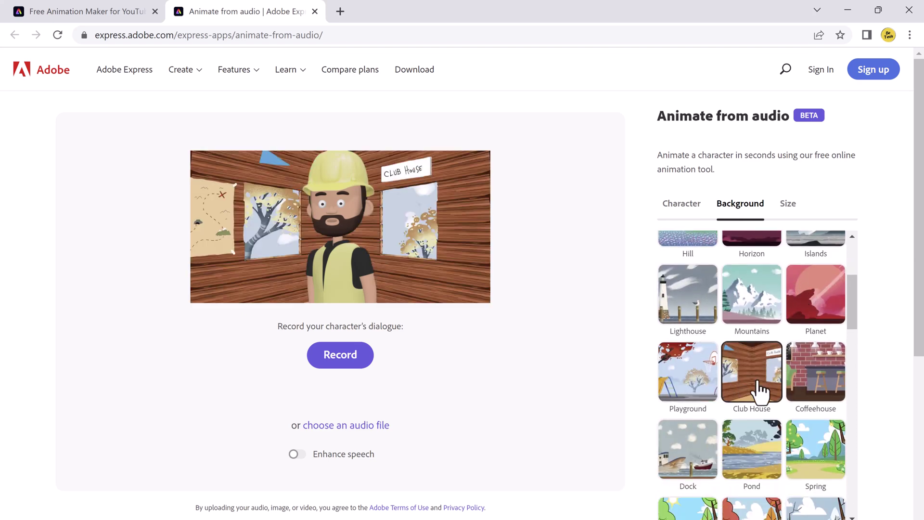
pyautogui.scroll(-5, 753, 395)
pyautogui.click(689, 402)
# Try the Snowy scene, then plain black, blue, pink and white backgrounds.
pyautogui.scroll(-5, 736, 400)
pyautogui.click(715, 331)
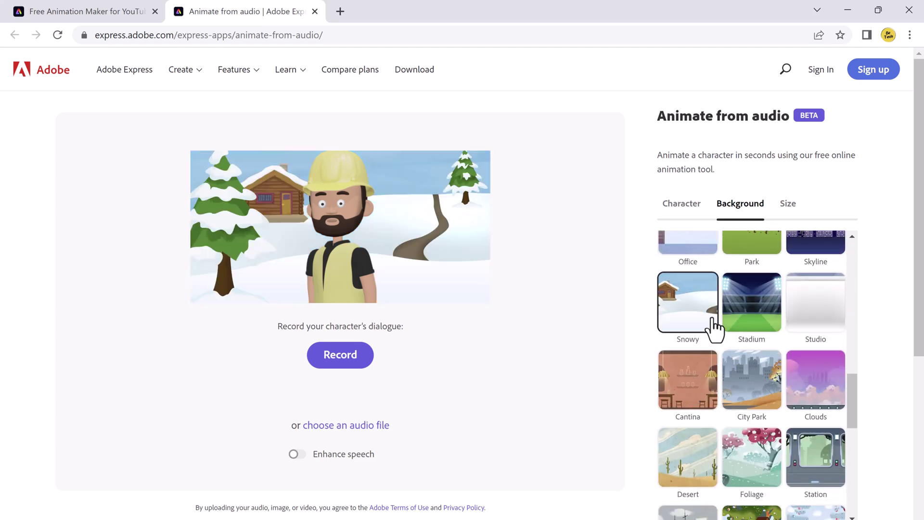
pyautogui.scroll(-6, 782, 356)
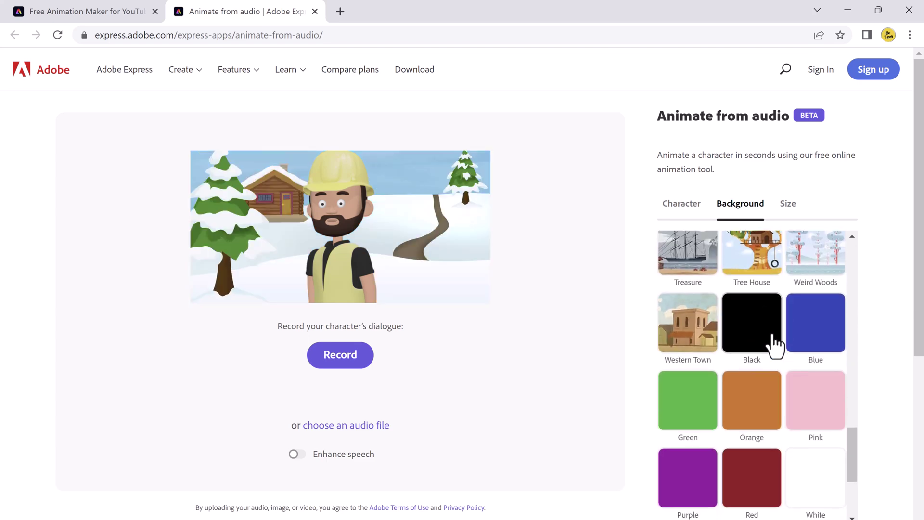
pyautogui.click(773, 340)
pyautogui.click(812, 354)
pyautogui.click(806, 398)
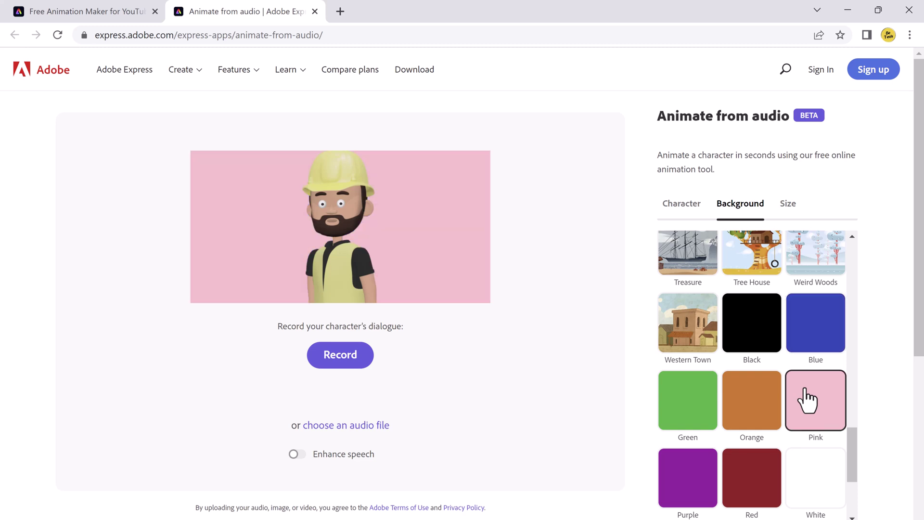
pyautogui.click(802, 478)
# Choose Custom color for the background and adjust it to a pale pink.
pyautogui.scroll(-3, 758, 430)
pyautogui.click(698, 427)
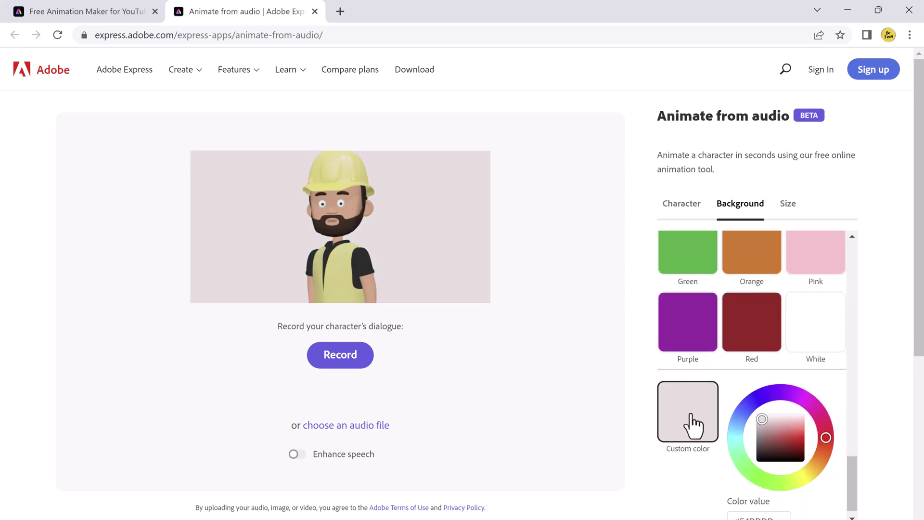
pyautogui.moveTo(778, 424); pyautogui.dragTo(782, 415)
pyautogui.scroll(10, 688, 341)
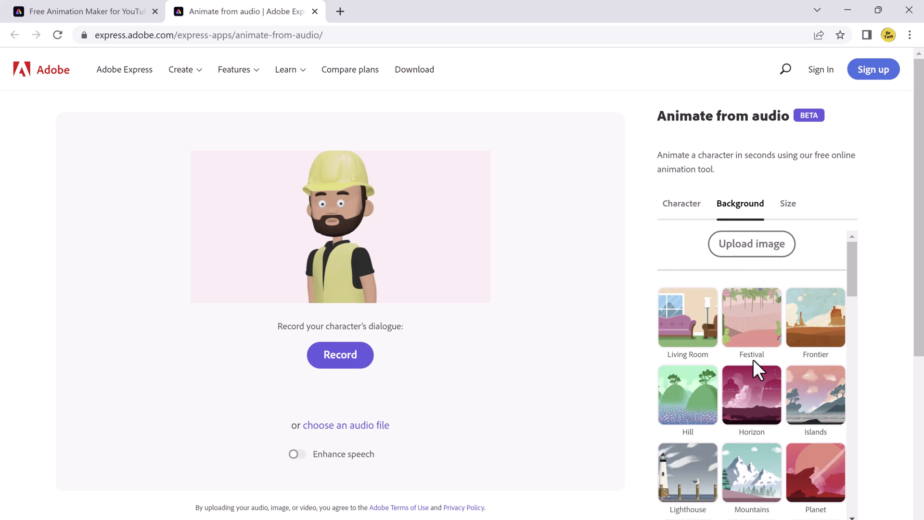
# Try 1:1 square and Facebook sizes, then YouTube 1920x1080 Landscape.
pyautogui.click(788, 204)
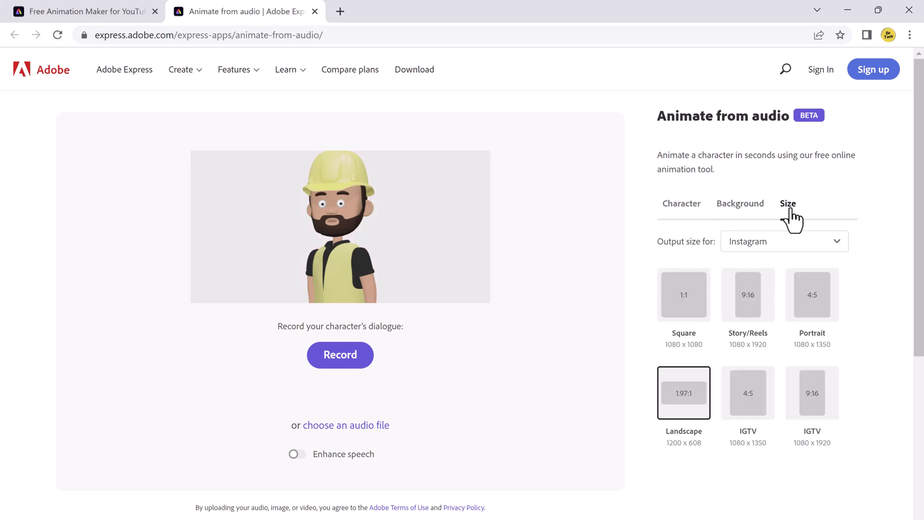
pyautogui.click(700, 309)
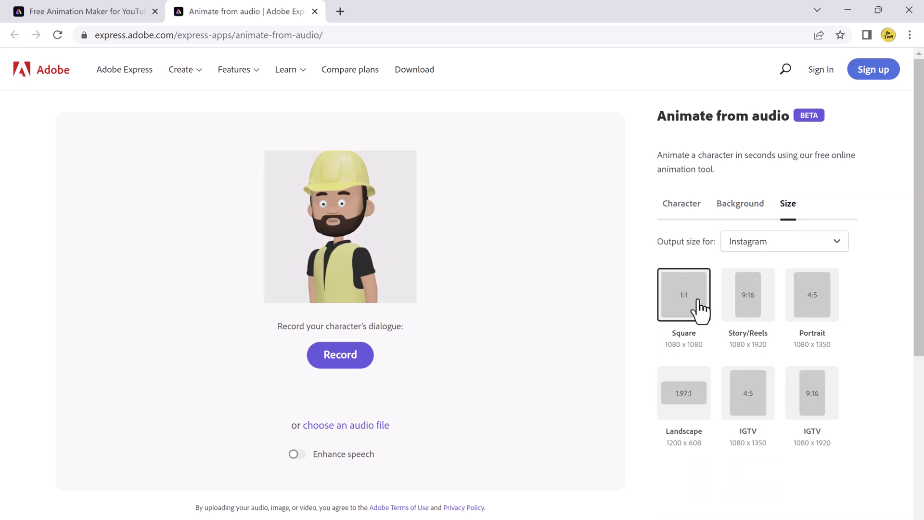
pyautogui.click(782, 244)
pyautogui.click(764, 294)
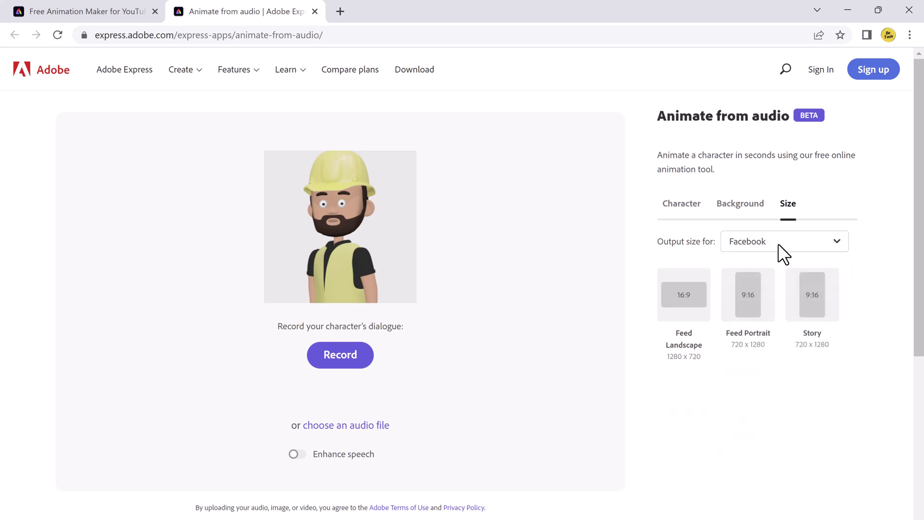
pyautogui.click(778, 244)
pyautogui.click(752, 333)
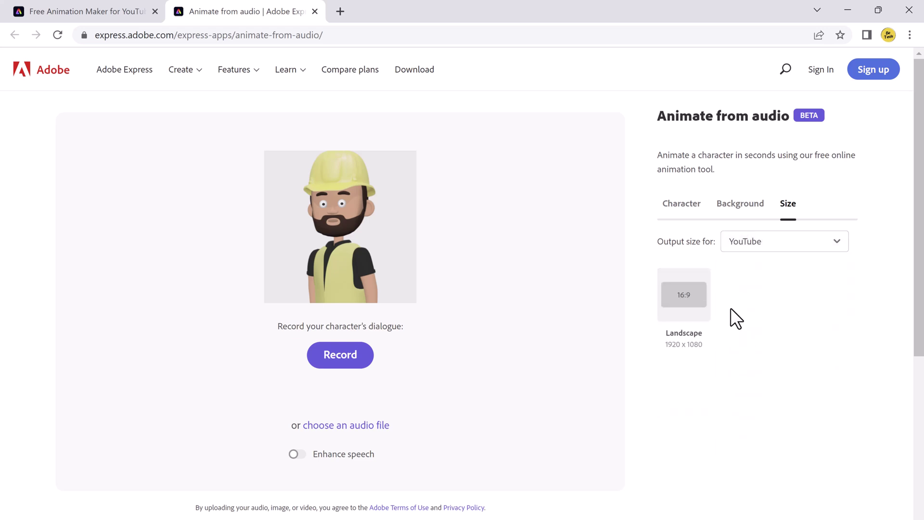
pyautogui.click(682, 310)
# Try TikTok Standard 9:16 output, then switch the output size back to YouTube.
pyautogui.click(796, 244)
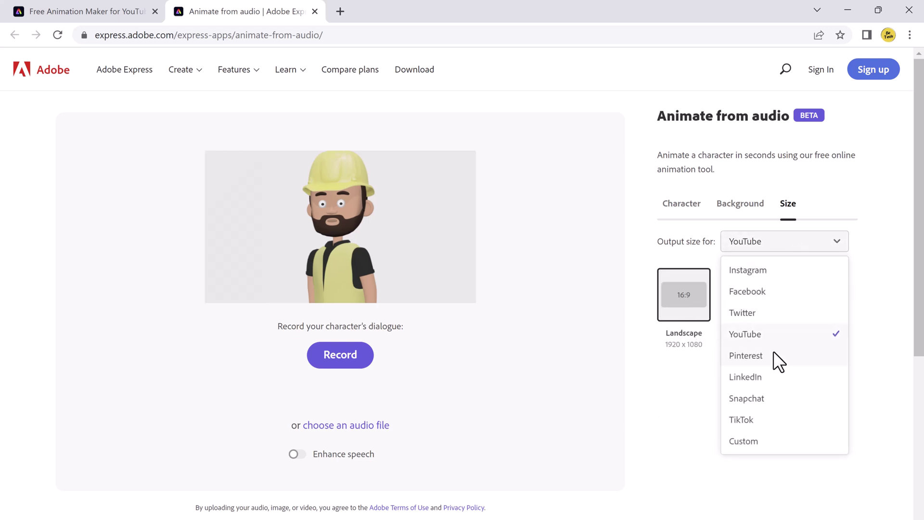
pyautogui.click(766, 417)
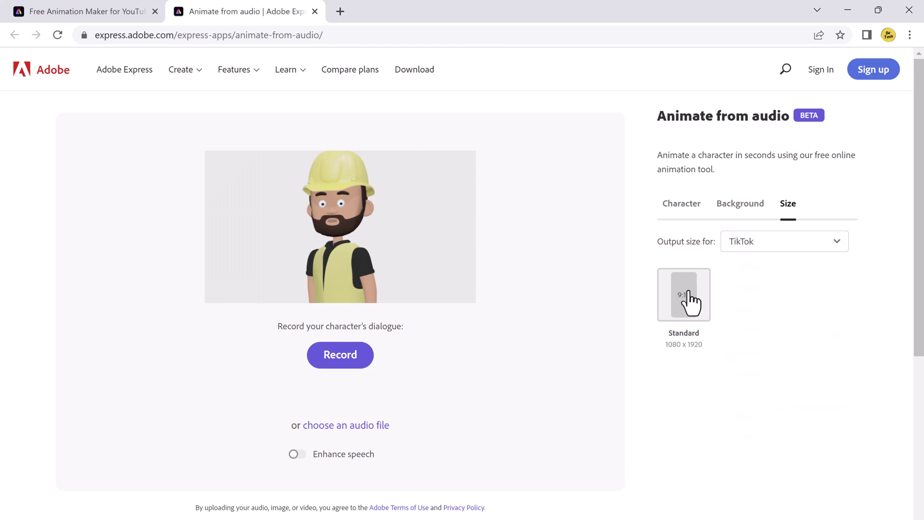
pyautogui.click(692, 302)
pyautogui.click(829, 242)
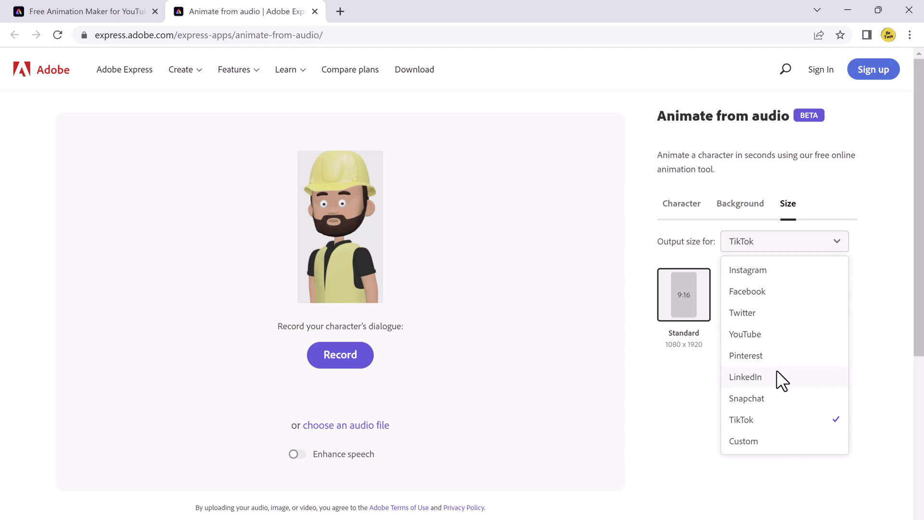
pyautogui.click(768, 334)
# Apply the YouTube 1920x1080 Landscape 16:9 frame to the preview.
pyautogui.click(733, 212)
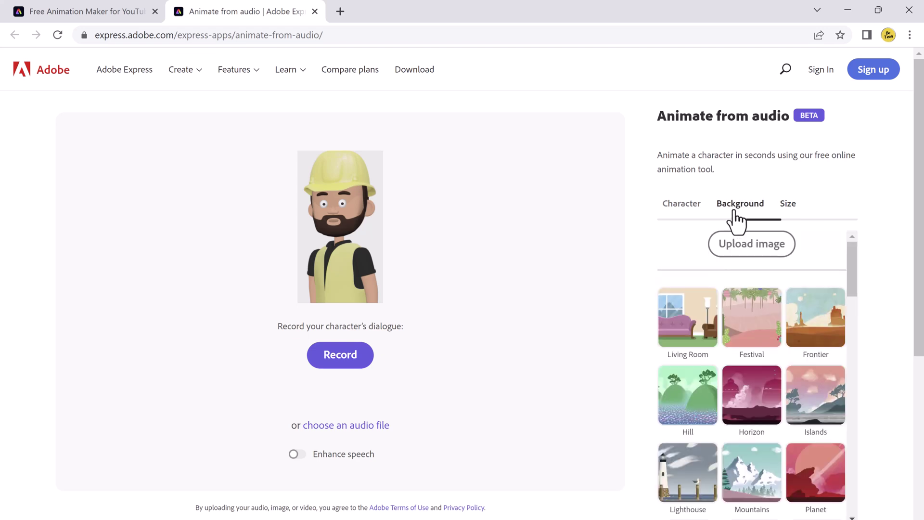
pyautogui.click(683, 215)
pyautogui.scroll(-5, 777, 381)
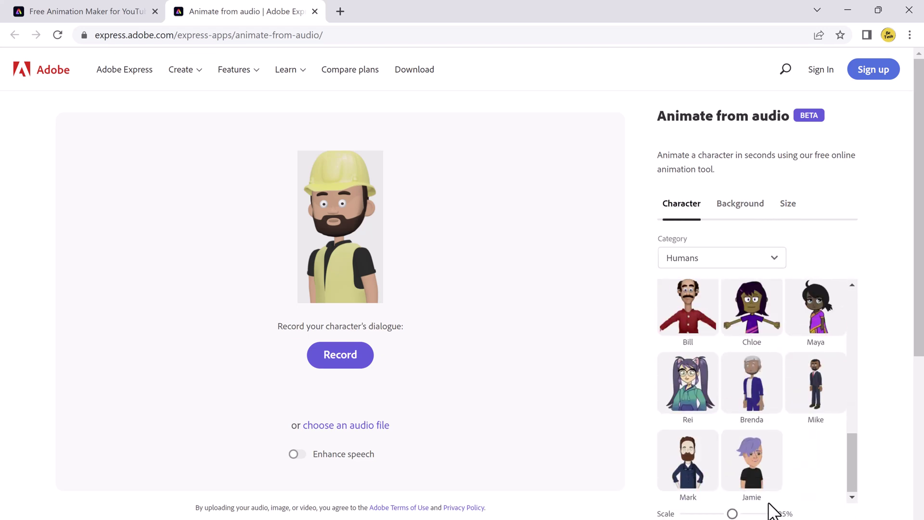
pyautogui.click(786, 207)
pyautogui.click(682, 299)
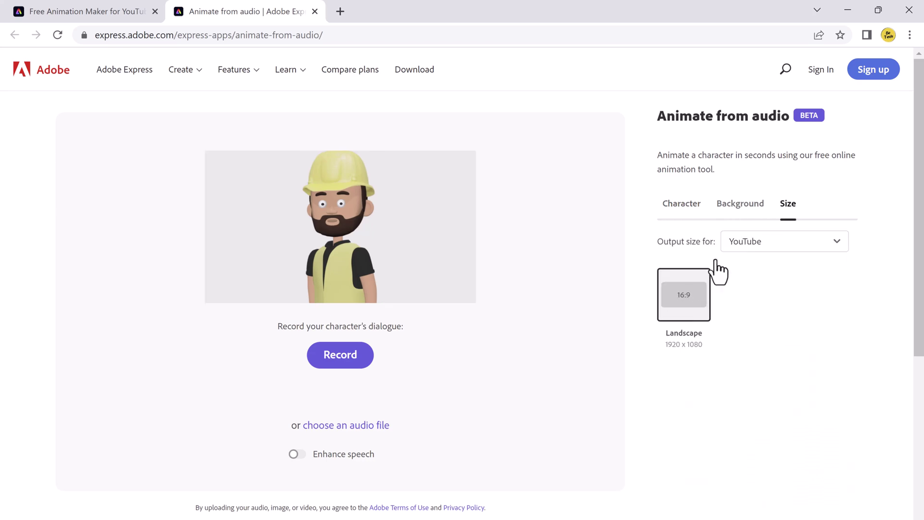
# Scale the hard-hat worker to 95% and nudge him slightly lower in the frame.
pyautogui.click(680, 215)
pyautogui.scroll(-3, 758, 377)
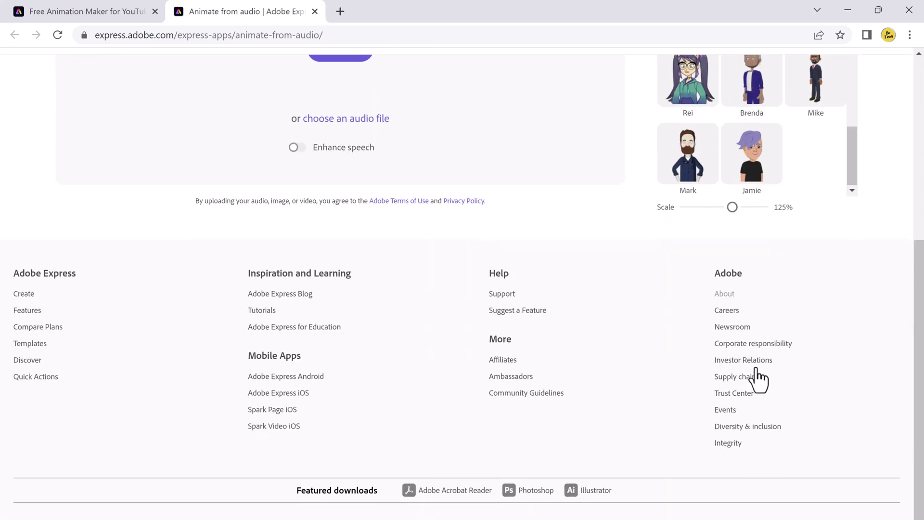
pyautogui.scroll(3, 759, 378)
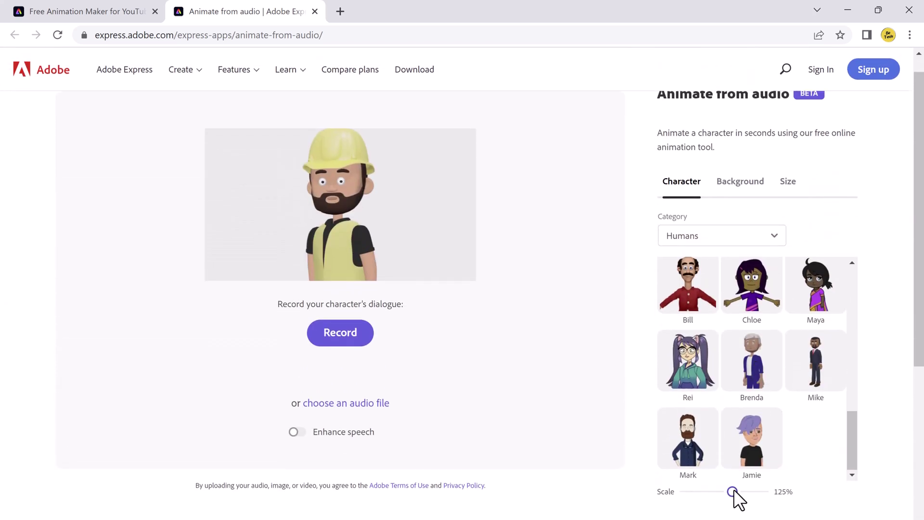
pyautogui.moveTo(733, 489); pyautogui.dragTo(733, 489)
pyautogui.click(341, 179)
pyautogui.moveTo(339, 188); pyautogui.dragTo(339, 190)
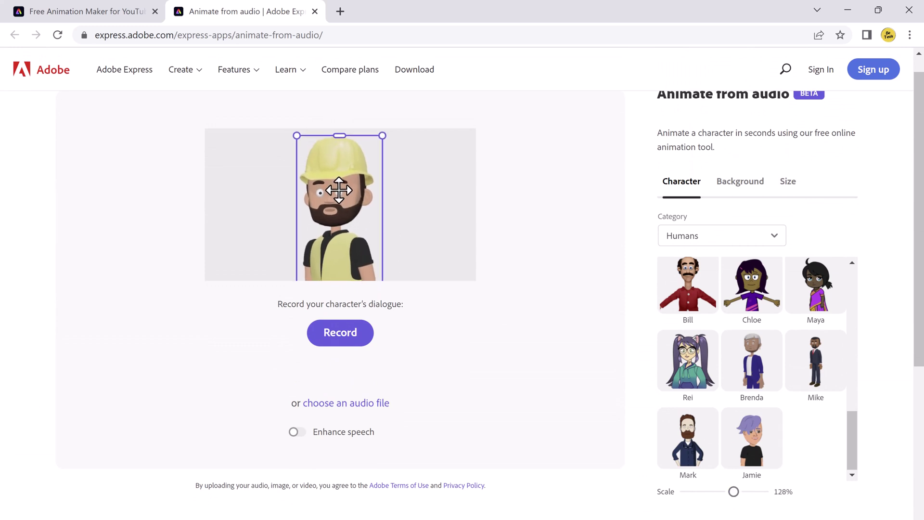
pyautogui.scroll(-3, 262, 195)
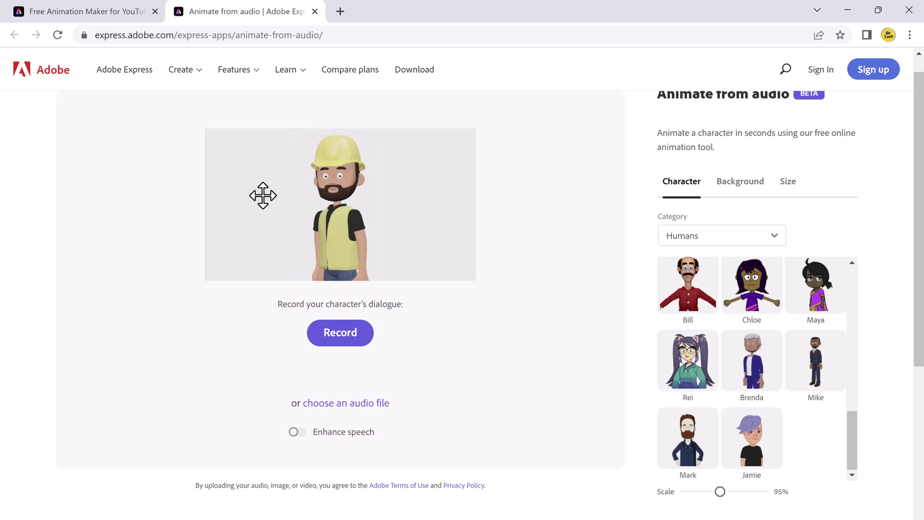
# Start a dialogue recording, cancel it, and choose to load an audio file instead.
pyautogui.click(340, 334)
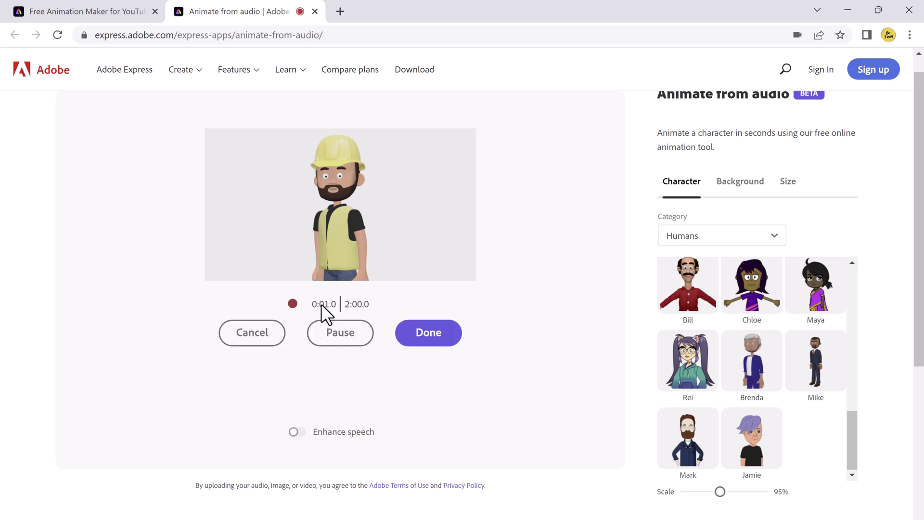
pyautogui.click(259, 337)
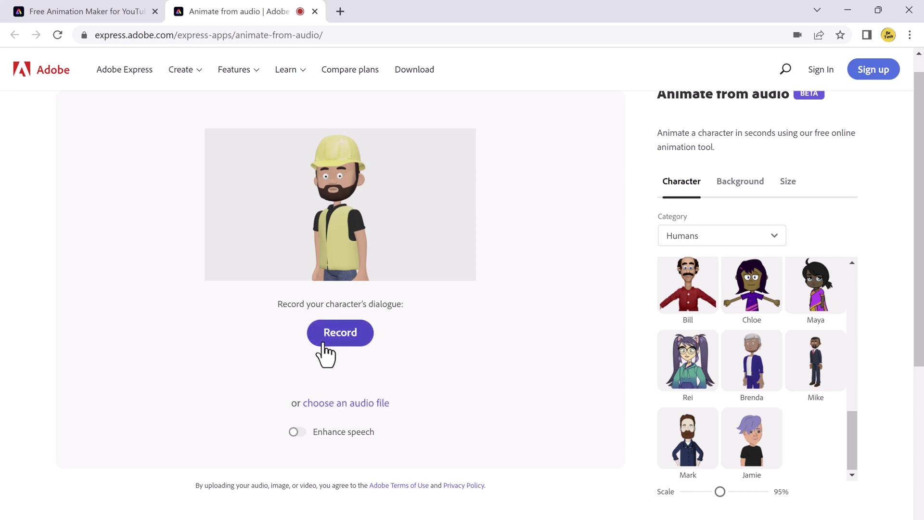
pyautogui.click(348, 403)
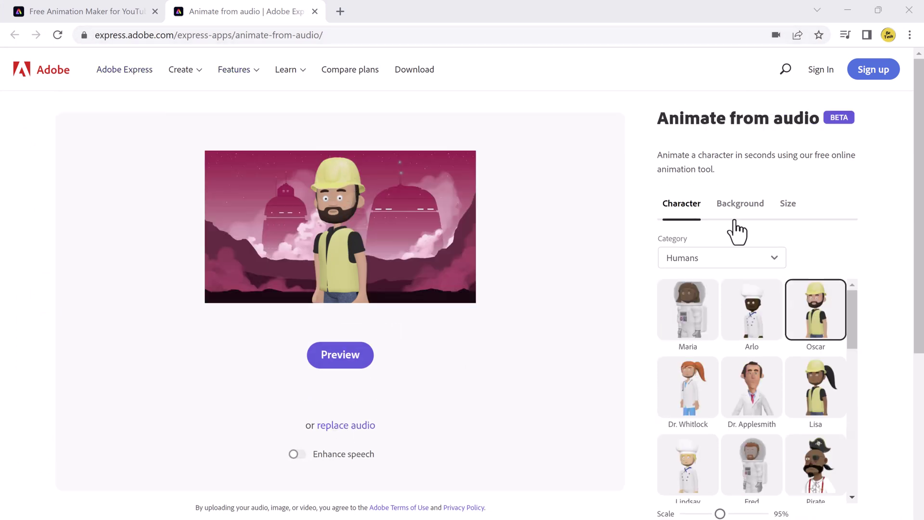
# Try the Festival, Frontier and Islands backgrounds, settling on the pink Horizon scene.
pyautogui.click(739, 204)
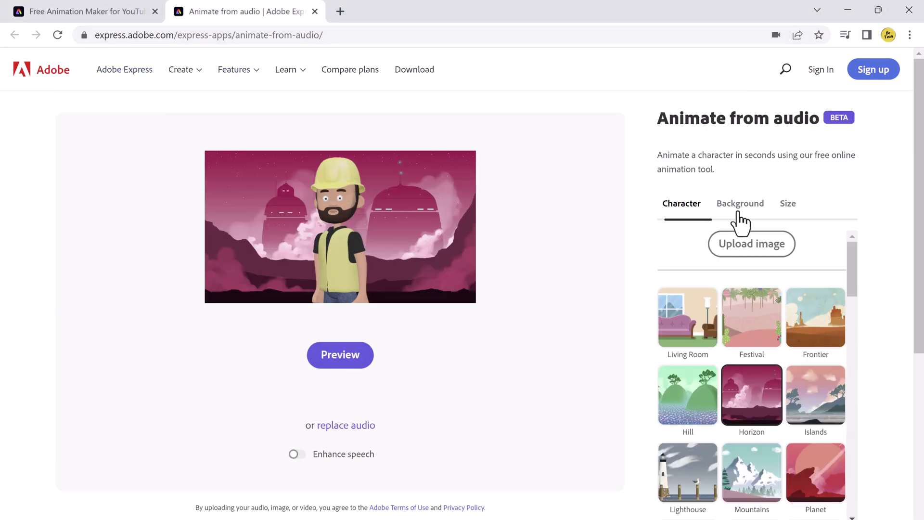
pyautogui.click(765, 330)
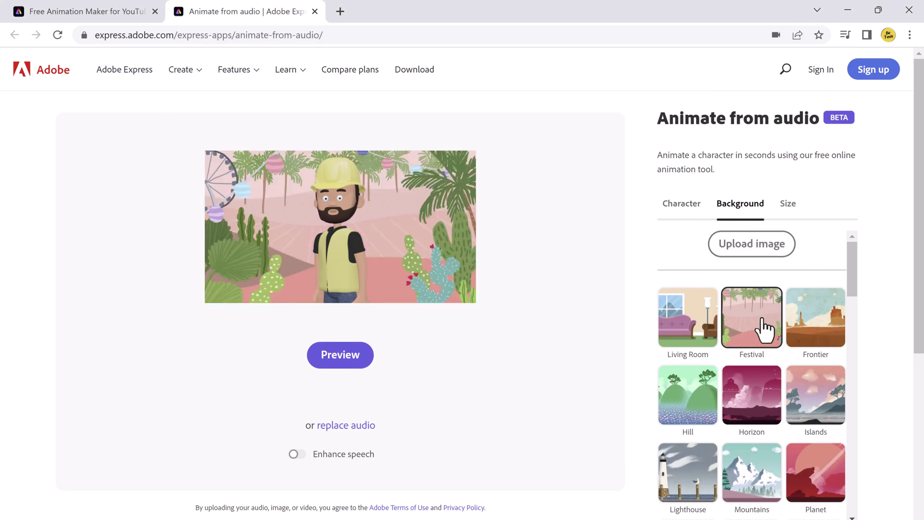
pyautogui.click(812, 335)
pyautogui.click(754, 414)
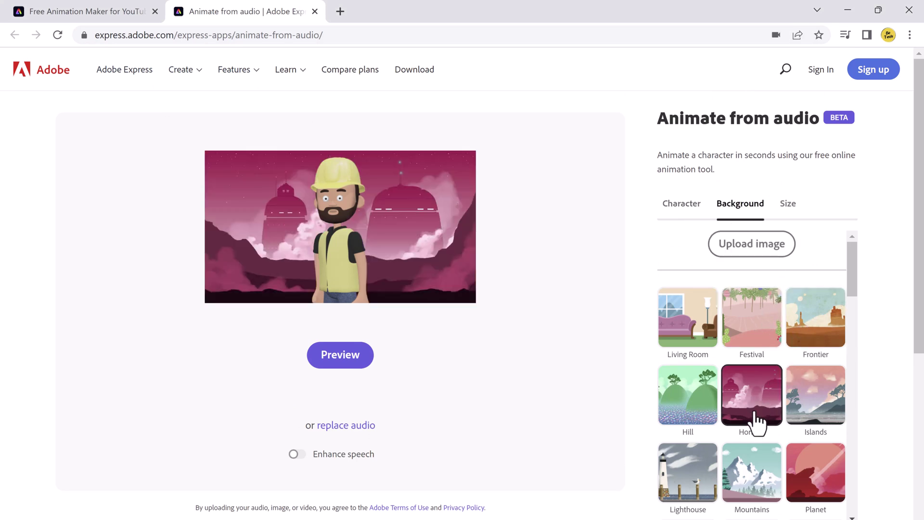
pyautogui.click(815, 344)
pyautogui.click(818, 392)
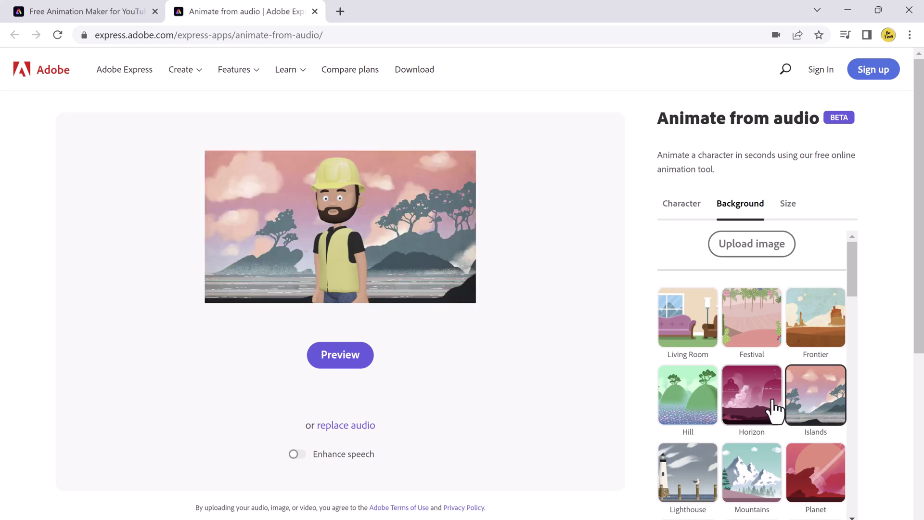
pyautogui.click(767, 410)
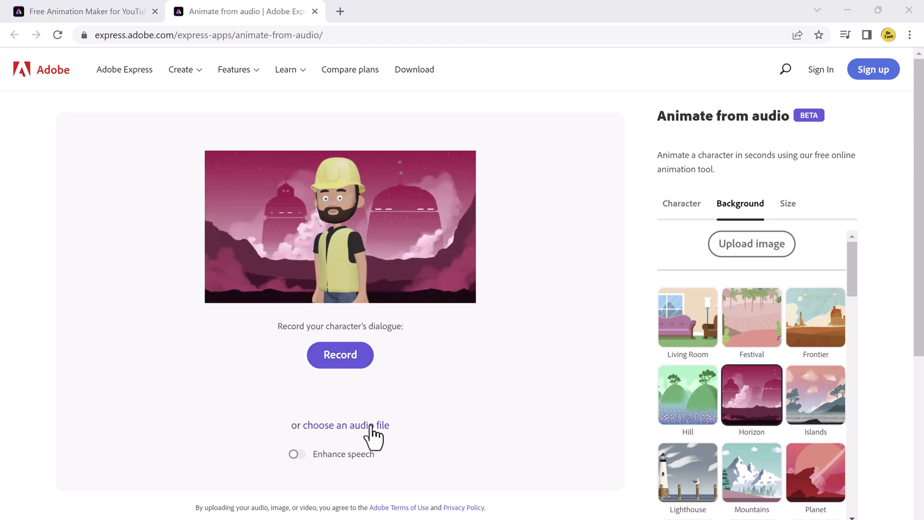
# Load 'audio file 2' from the Videos folder as the worker's dialogue.
pyautogui.click(372, 431)
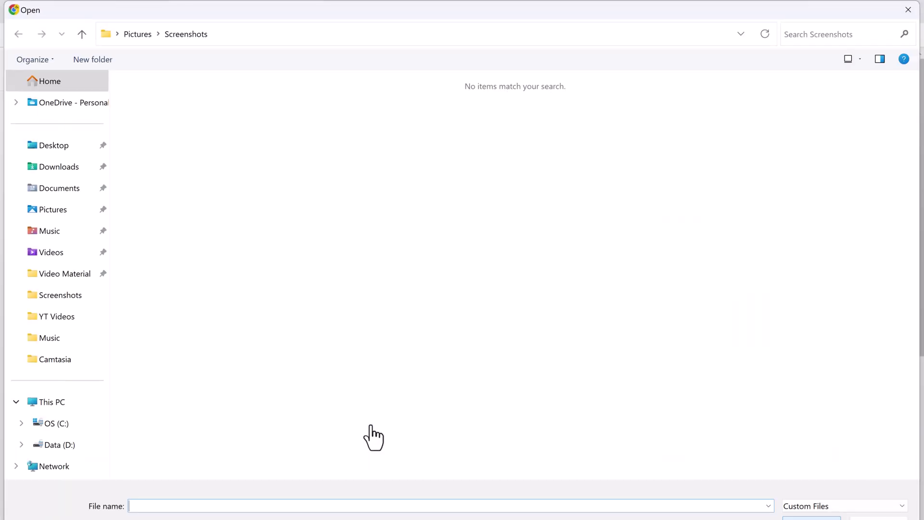
pyautogui.click(77, 252)
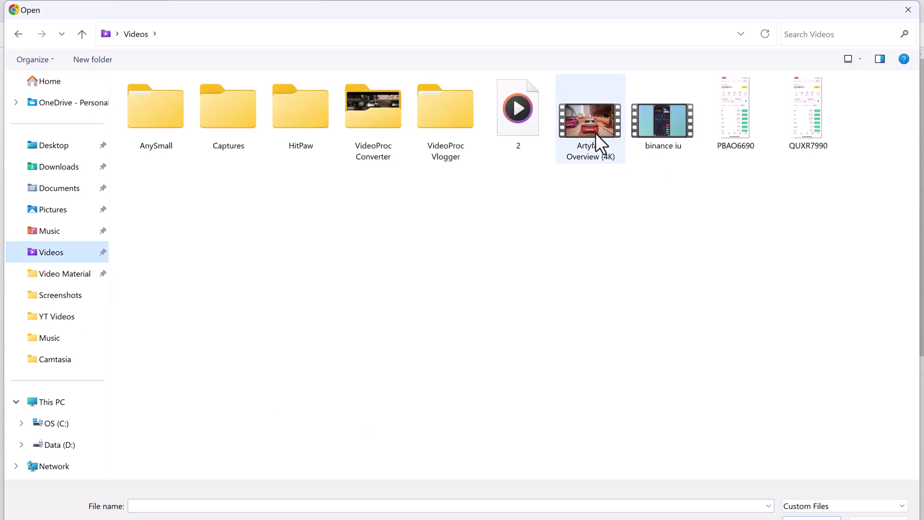
pyautogui.doubleClick(532, 119)
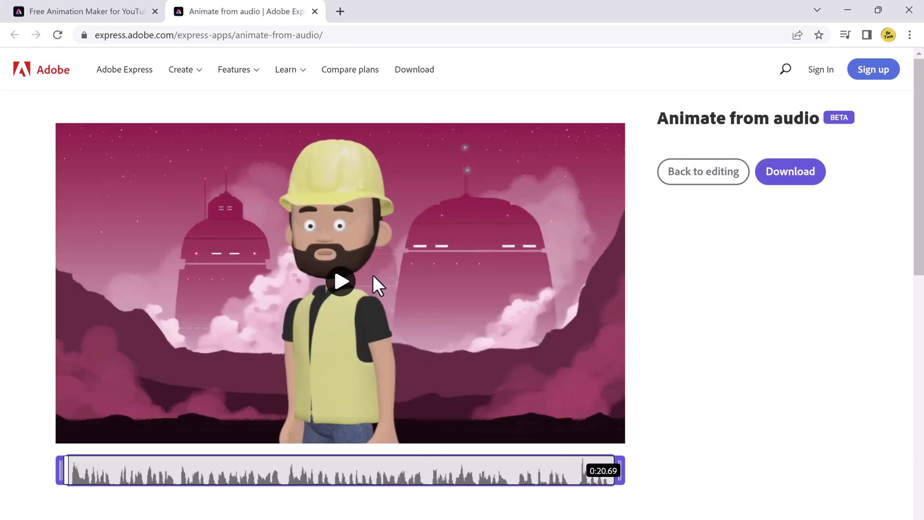
# Play the 0:20.69 animated preview of the talking hard-hat worker.
pyautogui.click(353, 283)
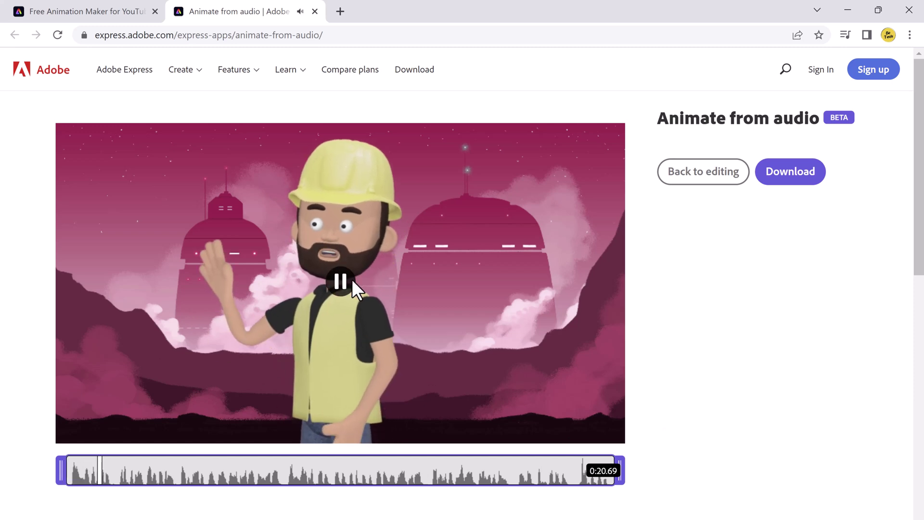